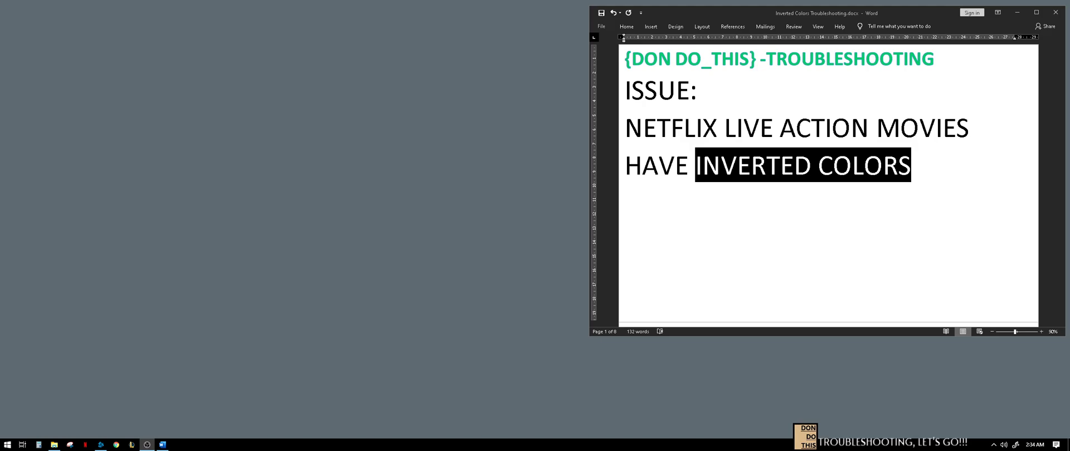
# Page the Word guide forward, show Netflix's inverted-colour Welcome to Marwen trailer, then minimize Netflix
pyautogui.click(664, 77)
pyautogui.press('pagedown')
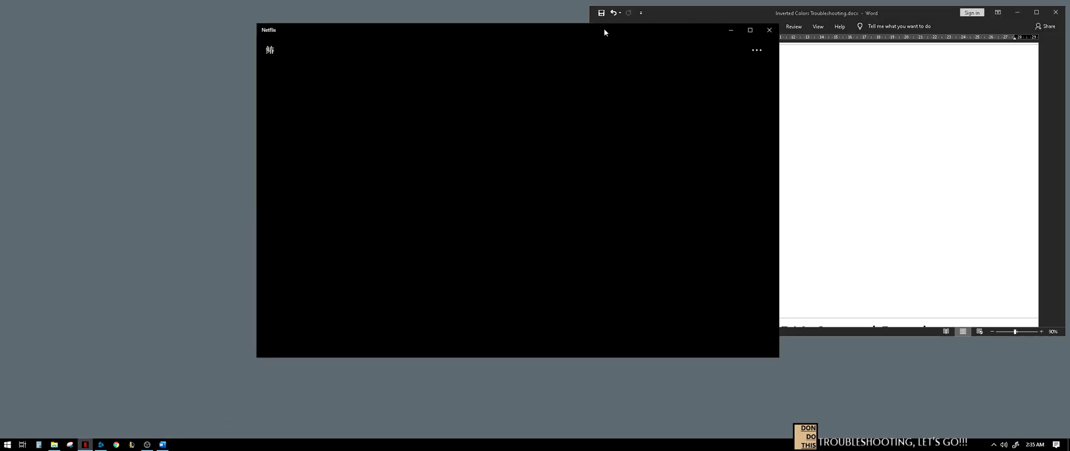
pyautogui.moveTo(561, 42); pyautogui.dragTo(561, 42)
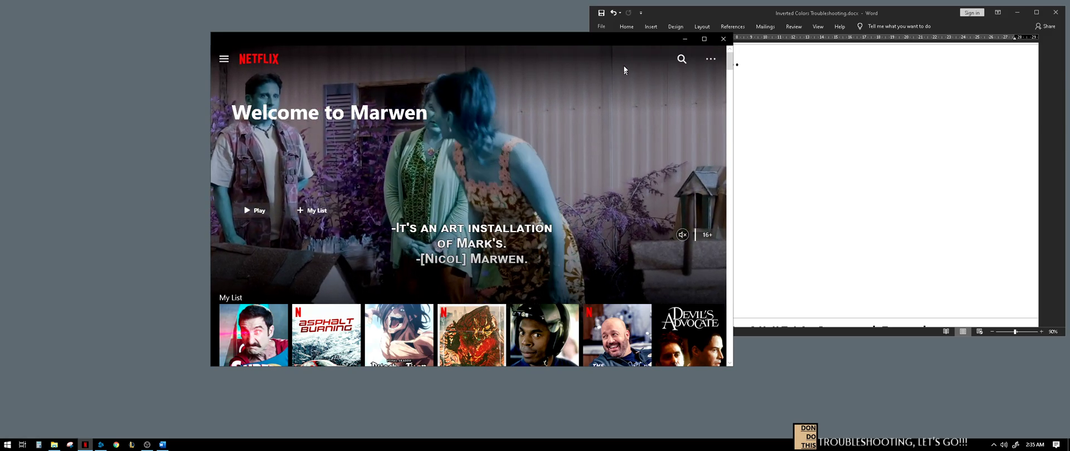
pyautogui.moveTo(617, 42); pyautogui.dragTo(532, 53)
pyautogui.click(597, 53)
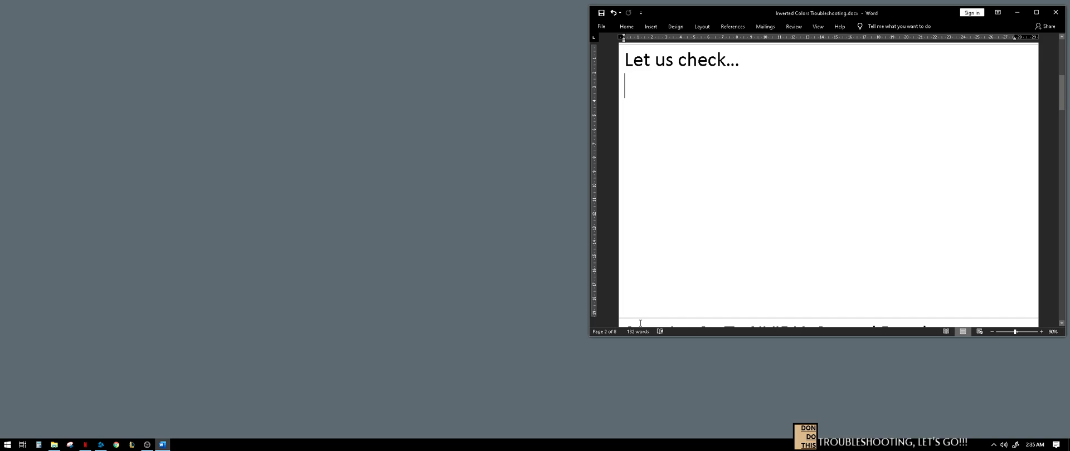
# Restore Netflix and open the Police Academy details panel from My List
pyautogui.click(85, 446)
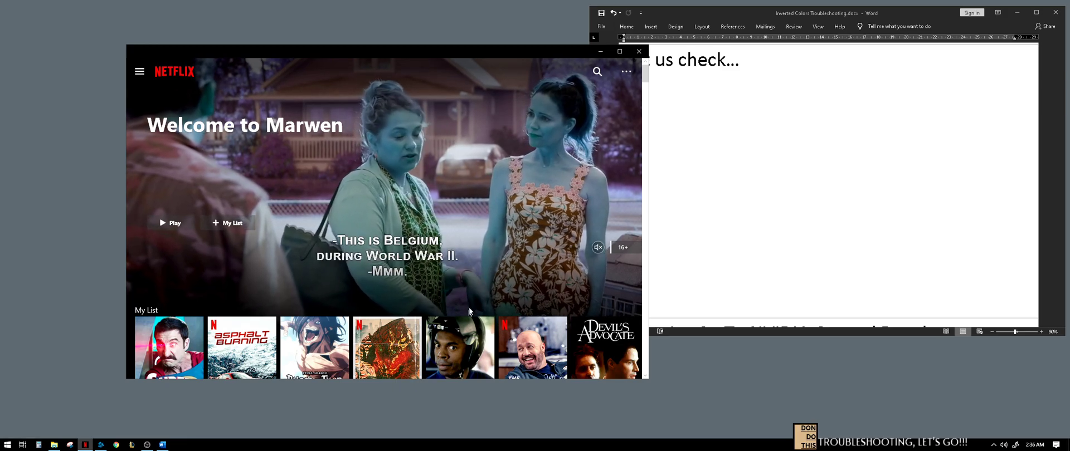
pyautogui.scroll(-2, 471, 311)
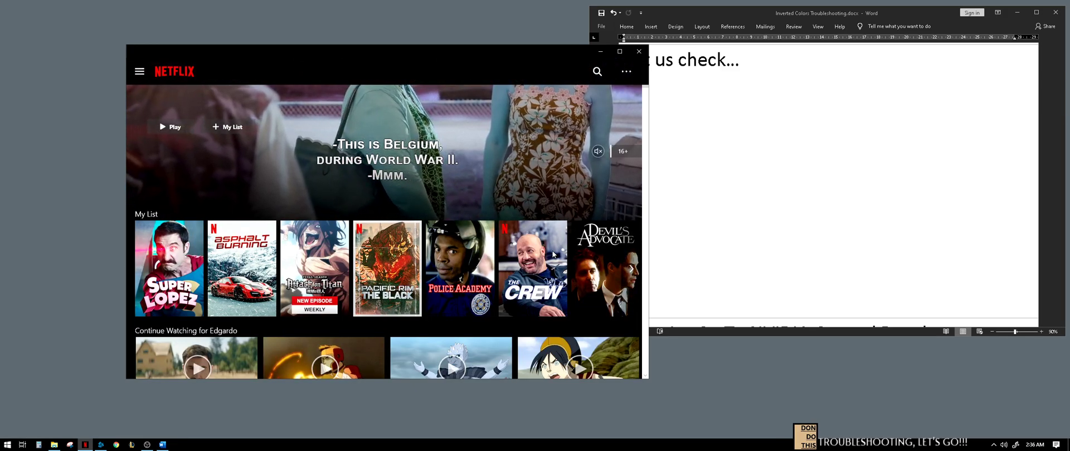
pyautogui.scroll(-2, 553, 255)
pyautogui.scroll(-2, 436, 317)
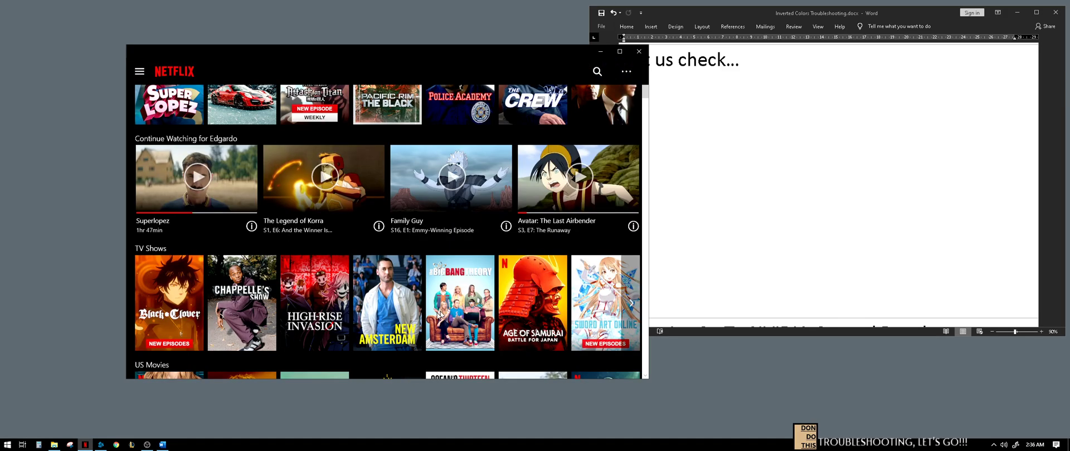
pyautogui.scroll(-3, 253, 306)
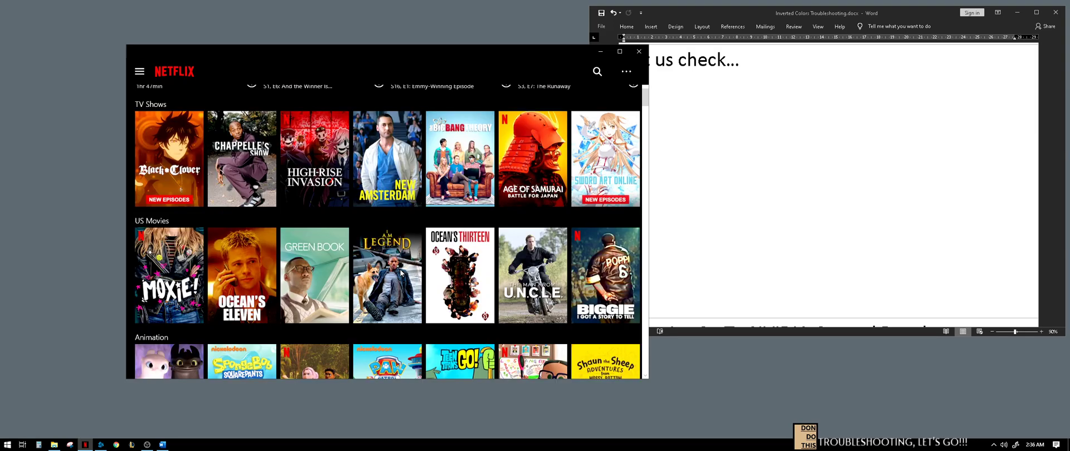
pyautogui.scroll(8, 401, 273)
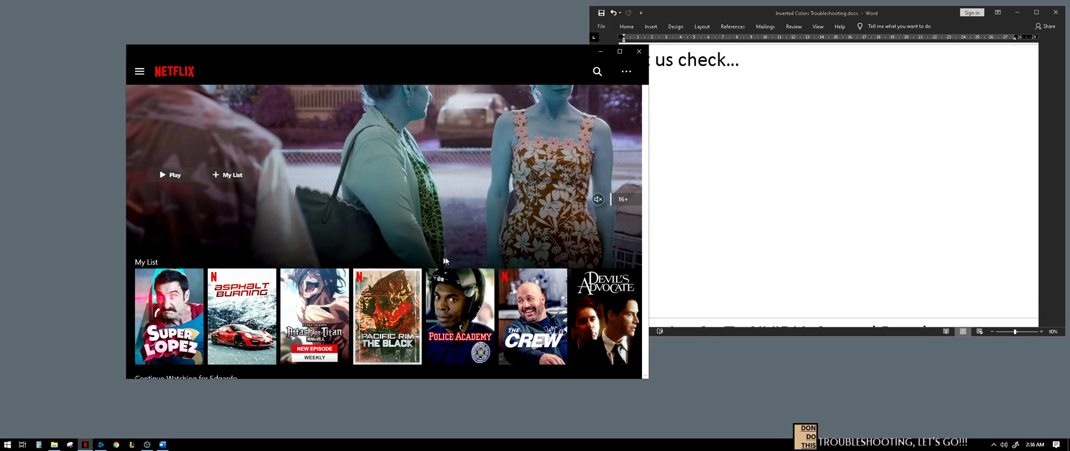
pyautogui.click(458, 287)
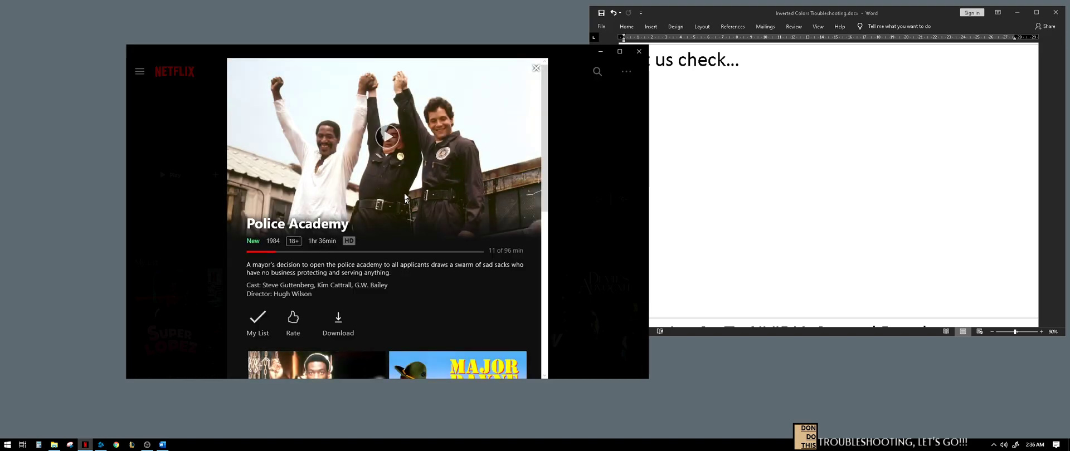
# Resume Police Academy from 11:49 with volume at minimum, then close Netflix
pyautogui.click(389, 139)
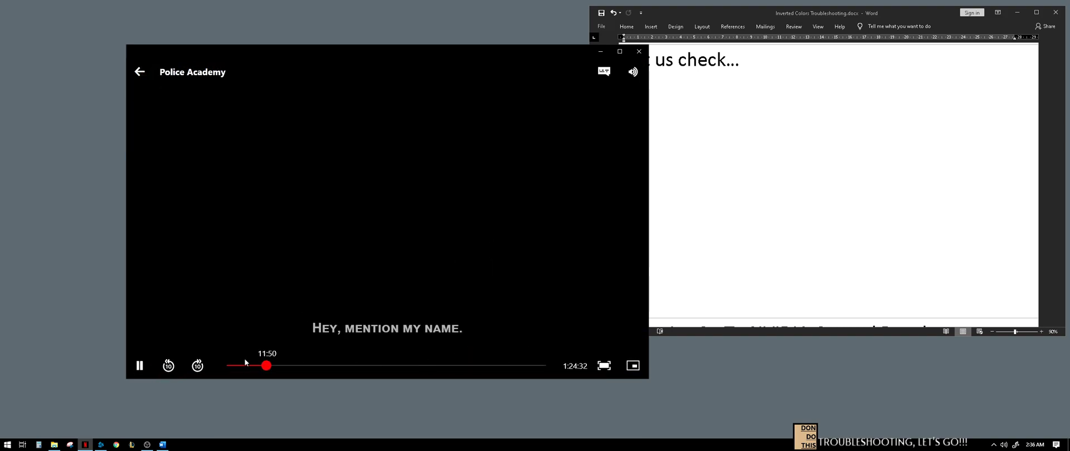
pyautogui.moveTo(635, 73)
pyautogui.moveTo(633, 98); pyautogui.dragTo(635, 239)
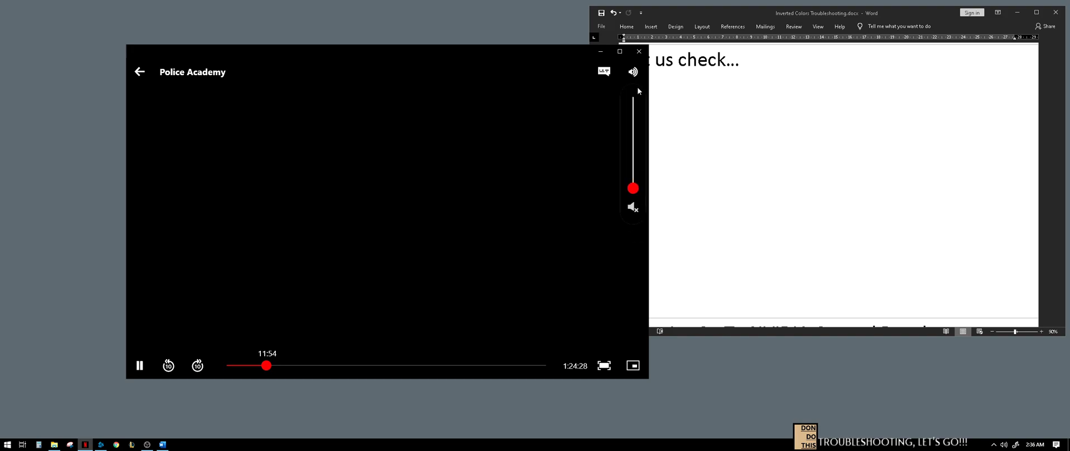
pyautogui.click(639, 52)
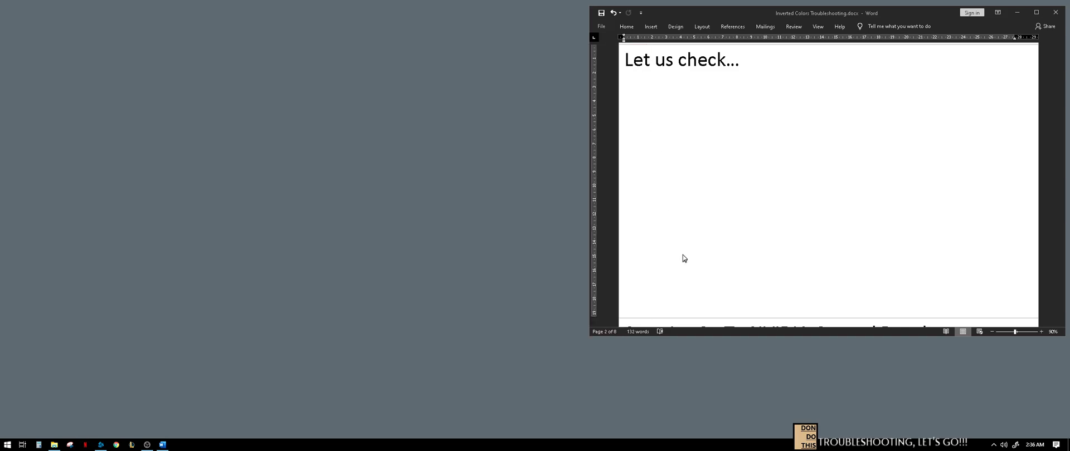
# Scroll the Word guide to page 3, 'Step 1 > Go To NVIDIA Control Panel'
pyautogui.click(707, 72)
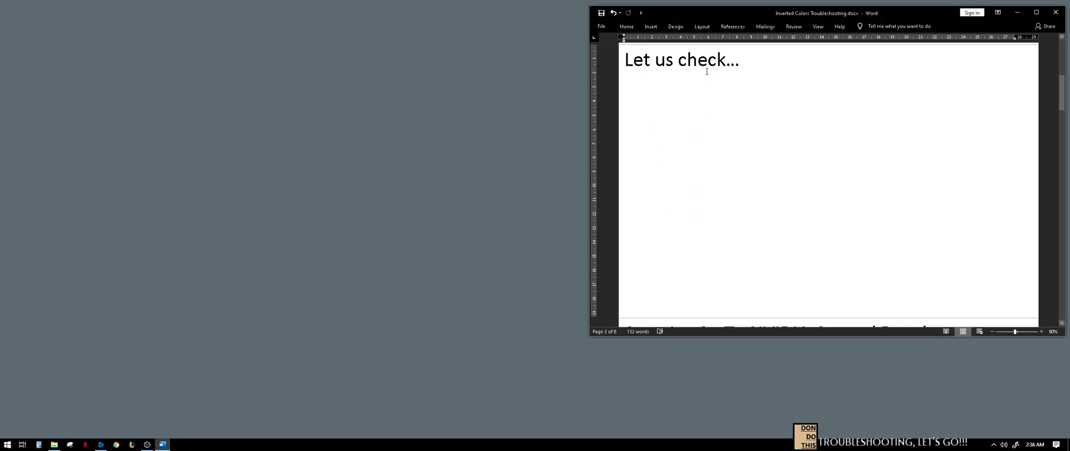
pyautogui.scroll(-5, 707, 72)
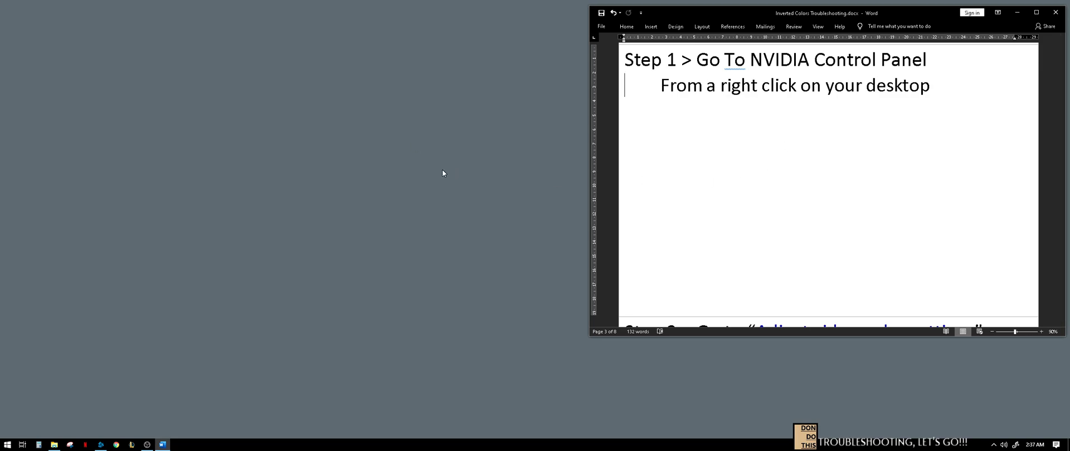
# Launch NVIDIA Control Panel from the desktop right-click menu and page the guide to Step 2
pyautogui.rightClick(386, 91)
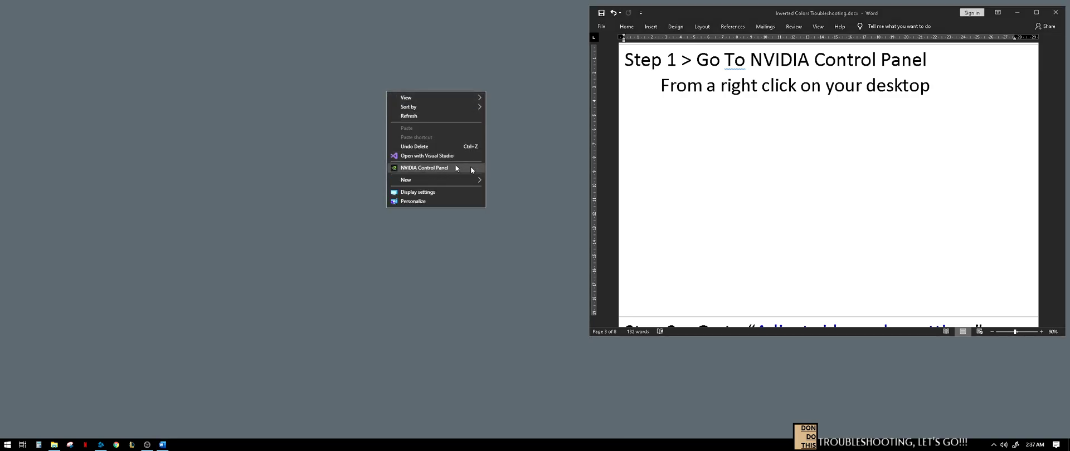
pyautogui.click(424, 168)
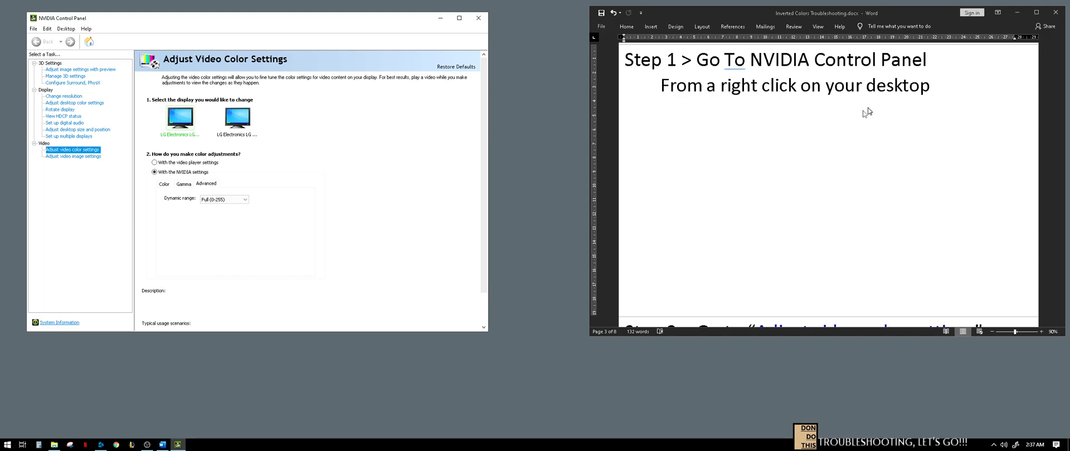
pyautogui.click(705, 75)
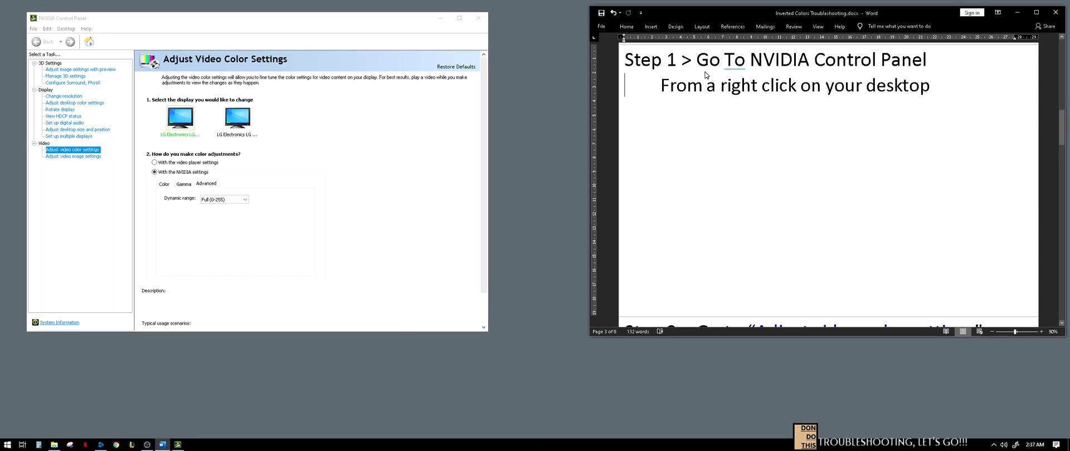
pyautogui.press('pagedown')
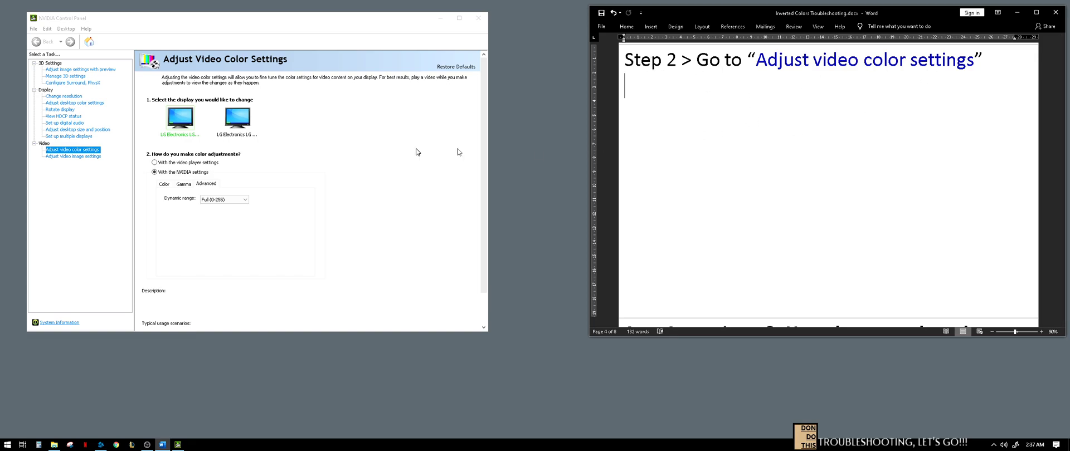
# Reposition NVIDIA Control Panel and open Video > Adjust video color settings
pyautogui.click(55, 152)
pyautogui.moveTo(284, 18); pyautogui.dragTo(377, 7)
pyautogui.click(171, 145)
pyautogui.click(175, 91)
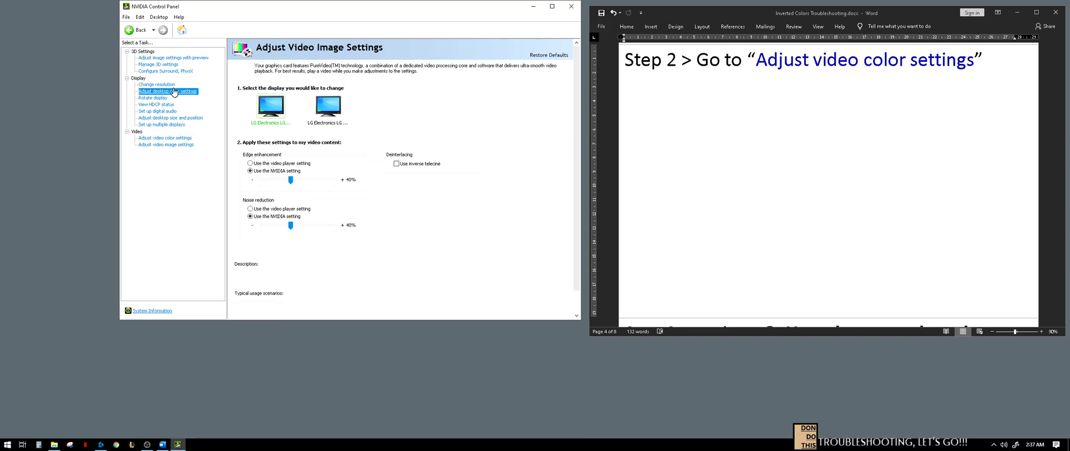
pyautogui.click(161, 85)
pyautogui.click(159, 98)
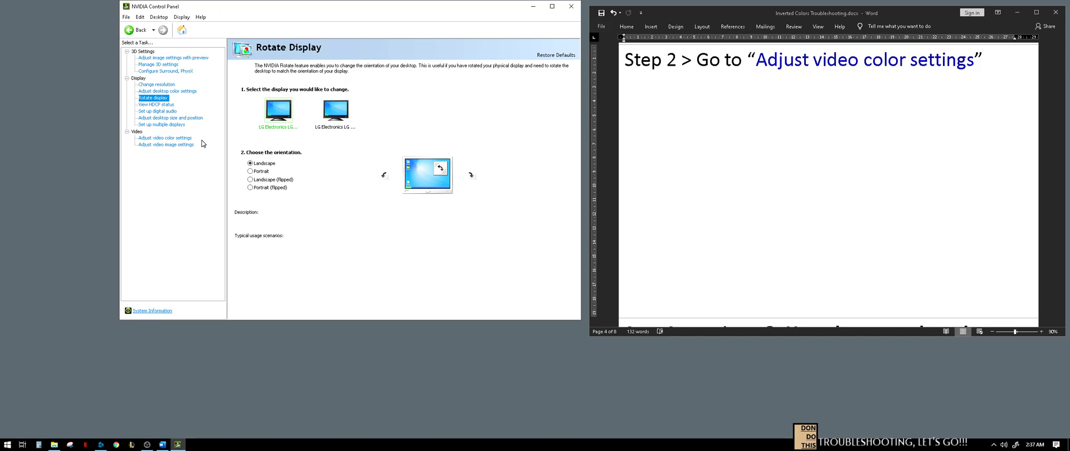
pyautogui.click(174, 142)
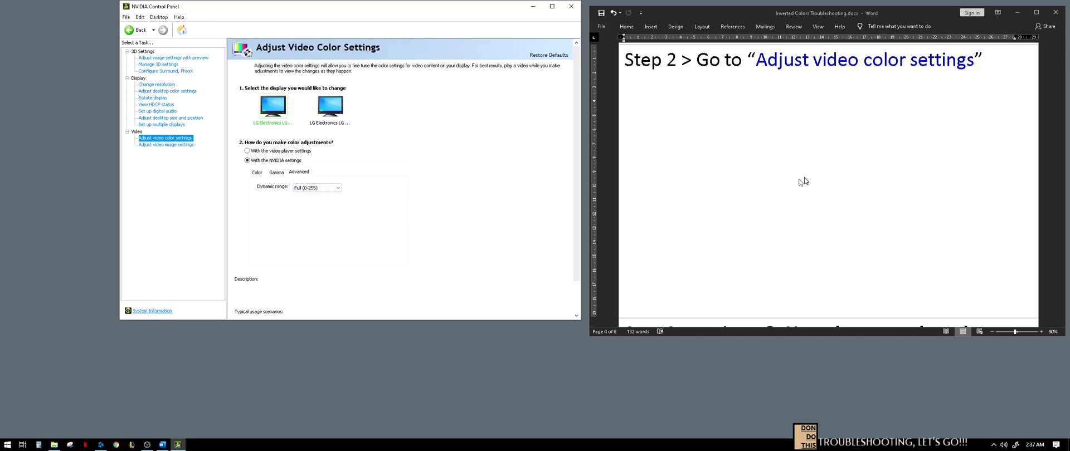
# Page the Word notes to Step 3, 'With the Video Player Settings'
pyautogui.click(722, 55)
pyautogui.click(712, 53)
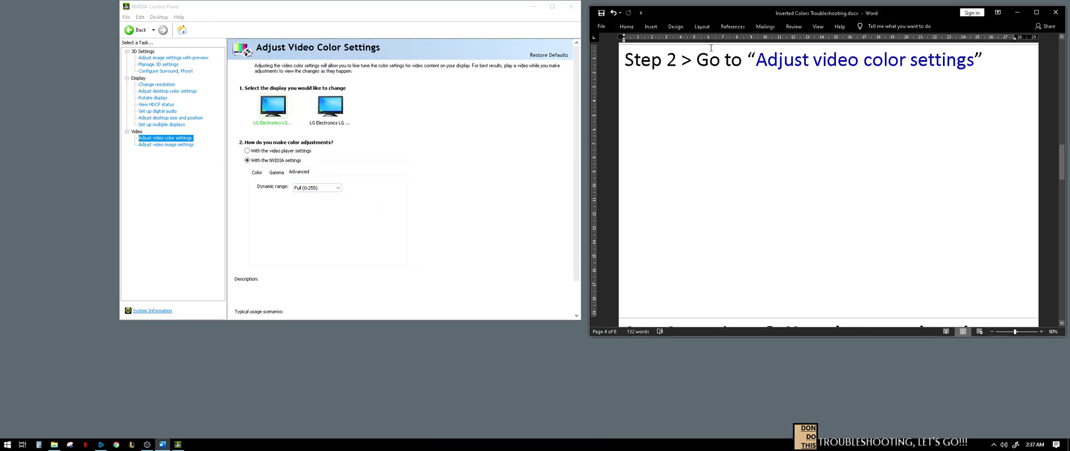
pyautogui.press('pagedown')
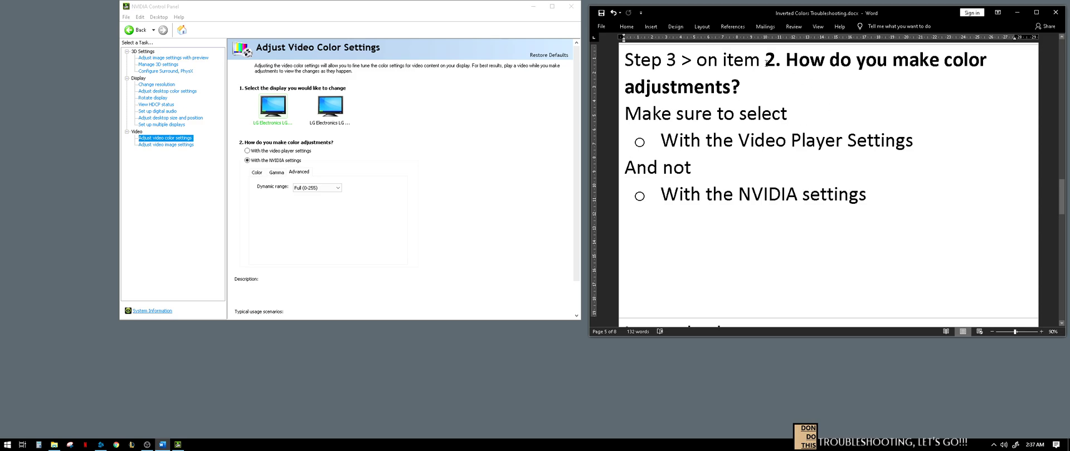
# Choose 'With the video player settings' for colour adjustments and page the notes to 'Let us check…'
pyautogui.moveTo(767, 60); pyautogui.dragTo(930, 81)
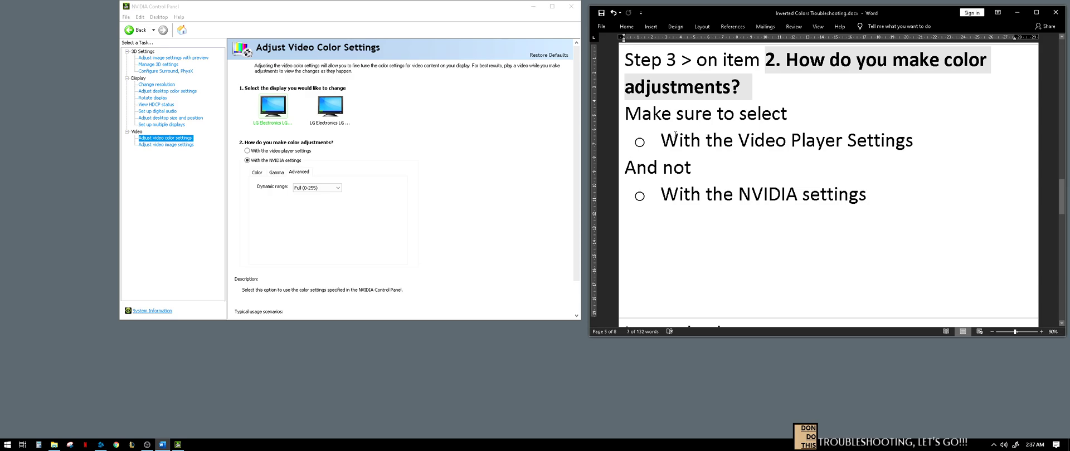
pyautogui.tripleClick(719, 144)
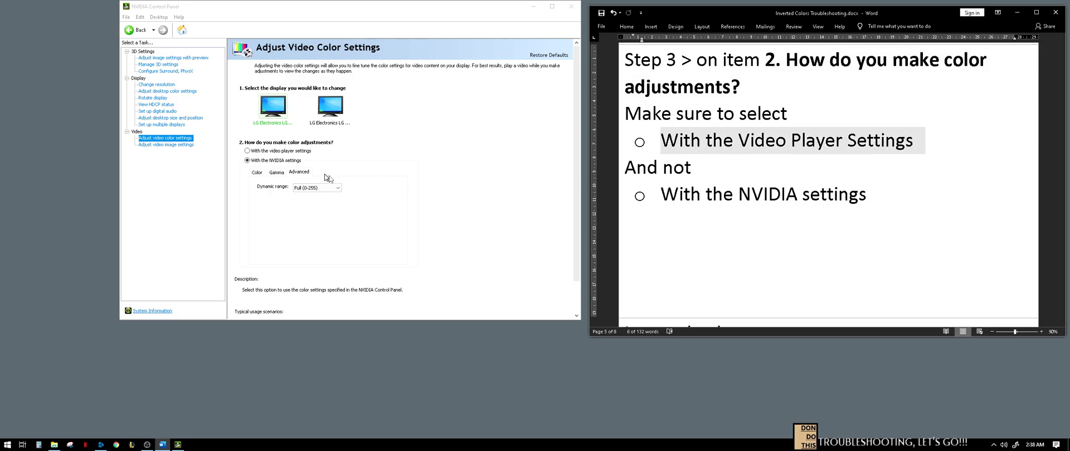
pyautogui.click(244, 151)
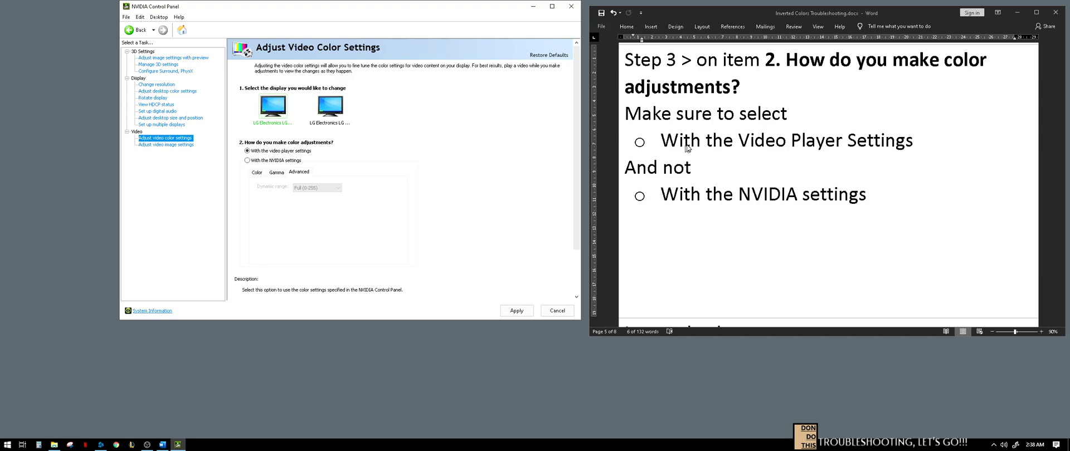
pyautogui.click(774, 89)
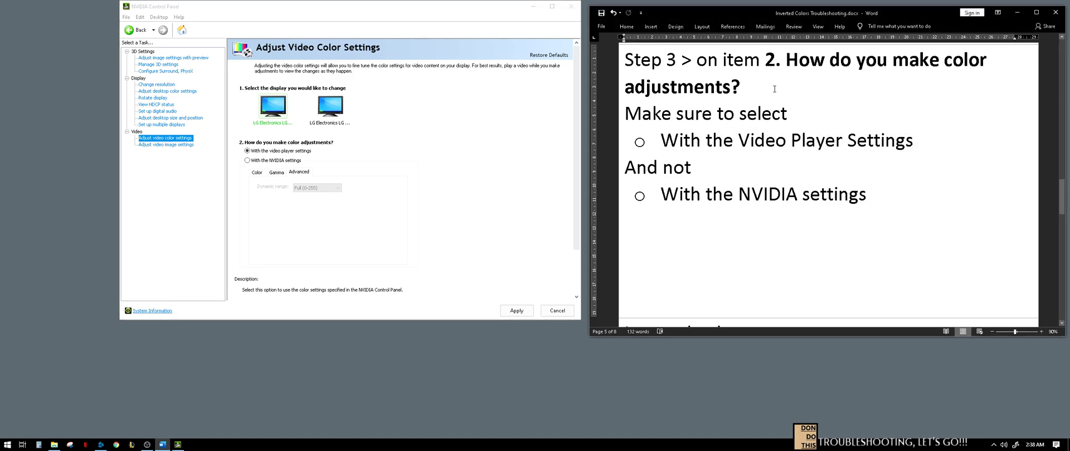
pyautogui.press('pagedown')
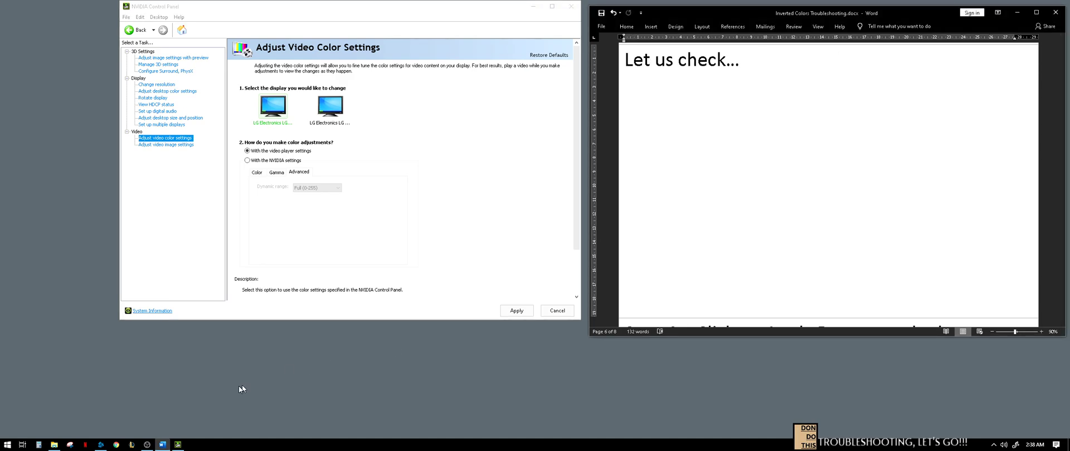
# Place the Netflix Marwen trailer and NVIDIA Control Panel side by side
pyautogui.click(84, 444)
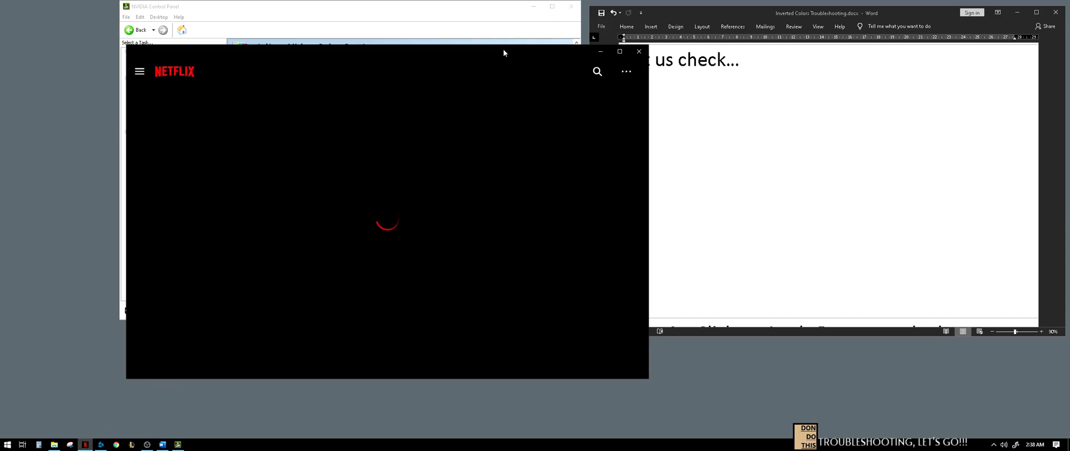
pyautogui.moveTo(503, 49); pyautogui.dragTo(832, 36)
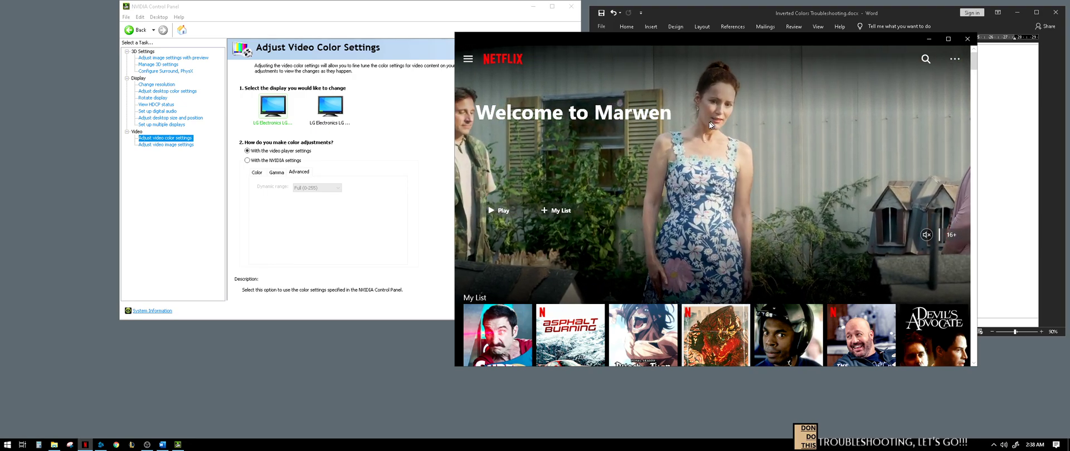
pyautogui.moveTo(343, 10); pyautogui.dragTo(289, 30)
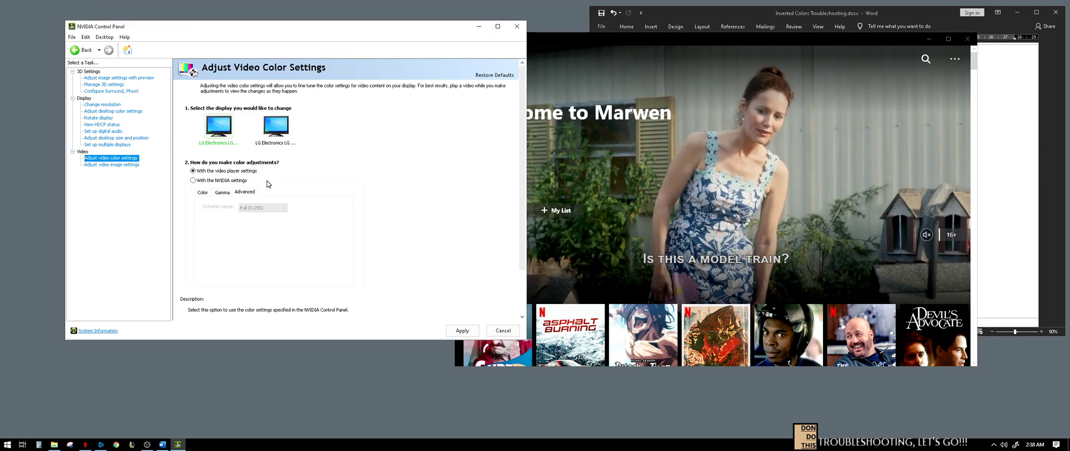
# Toggle between NVIDIA and video player colour options, settling on 'With the video player settings'
pyautogui.click(193, 181)
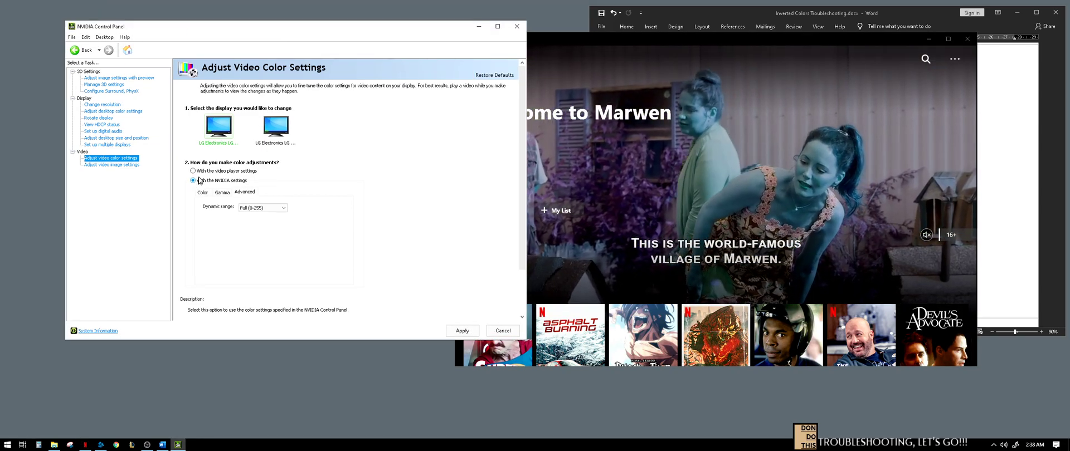
pyautogui.click(193, 171)
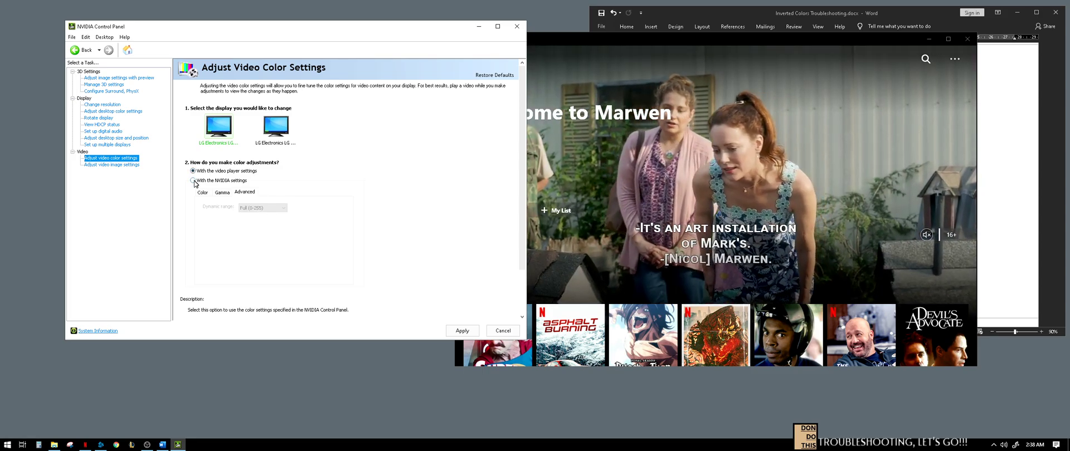
pyautogui.click(194, 181)
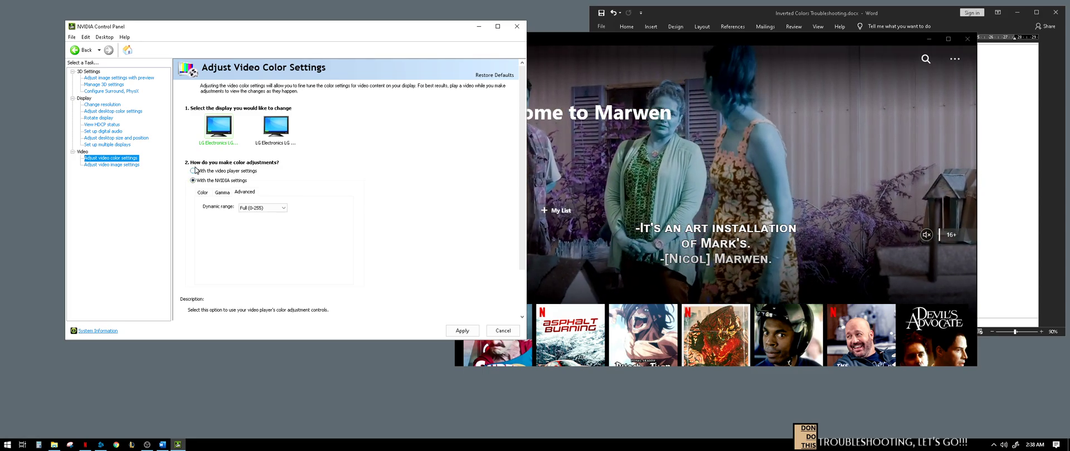
pyautogui.click(194, 171)
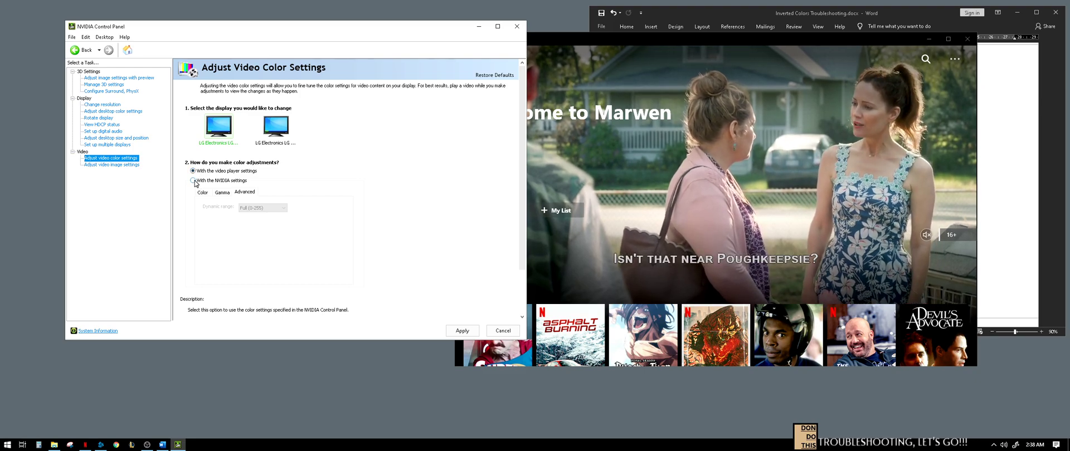
pyautogui.click(194, 178)
pyautogui.click(194, 172)
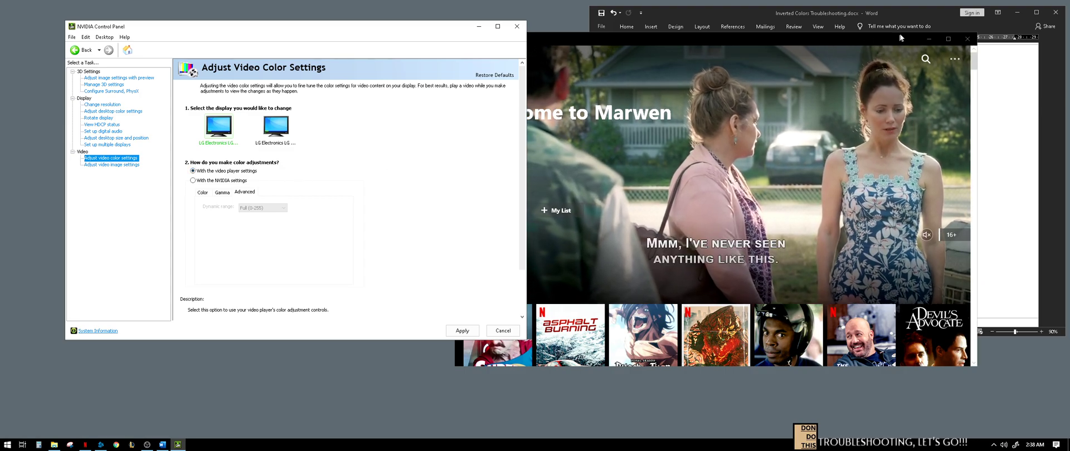
# Close Netflix, page the notes to Step 4, and apply 'With the video player settings'
pyautogui.click(965, 44)
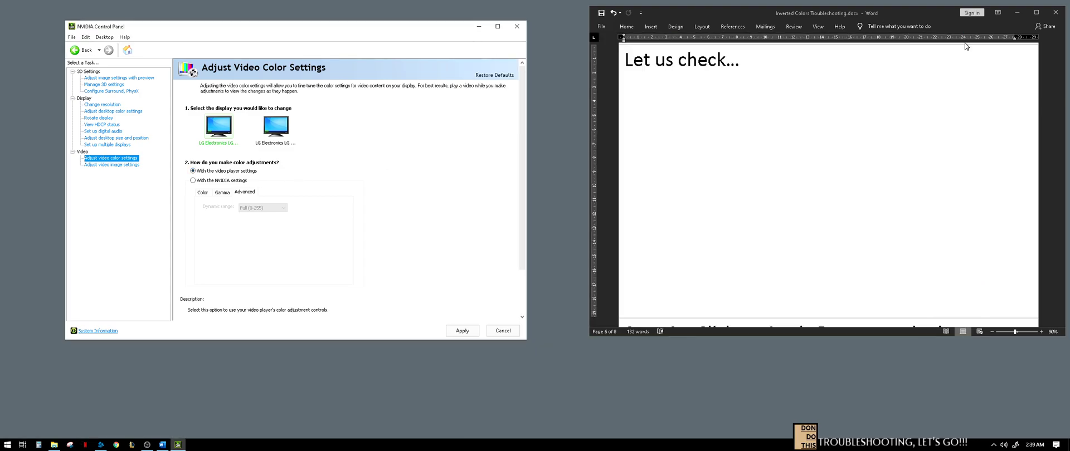
pyautogui.click(720, 123)
pyautogui.press('pagedown')
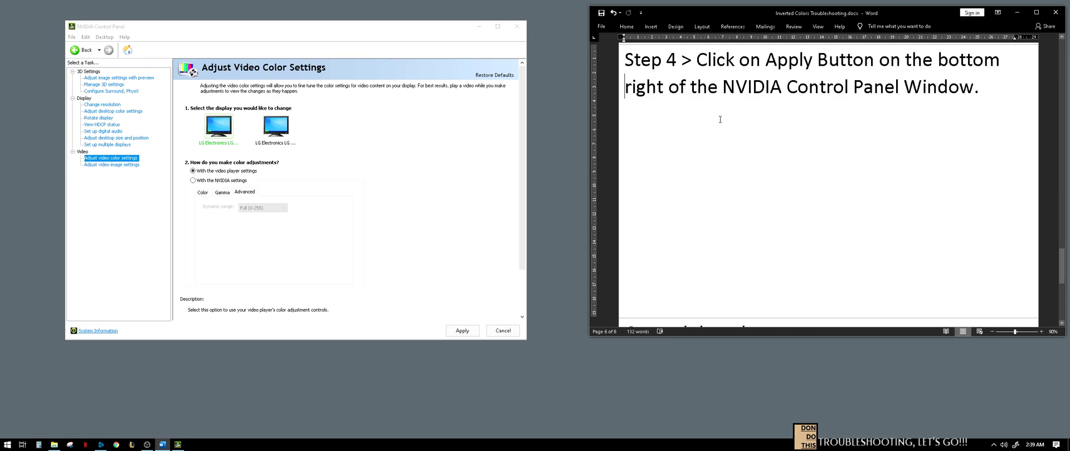
pyautogui.click(461, 331)
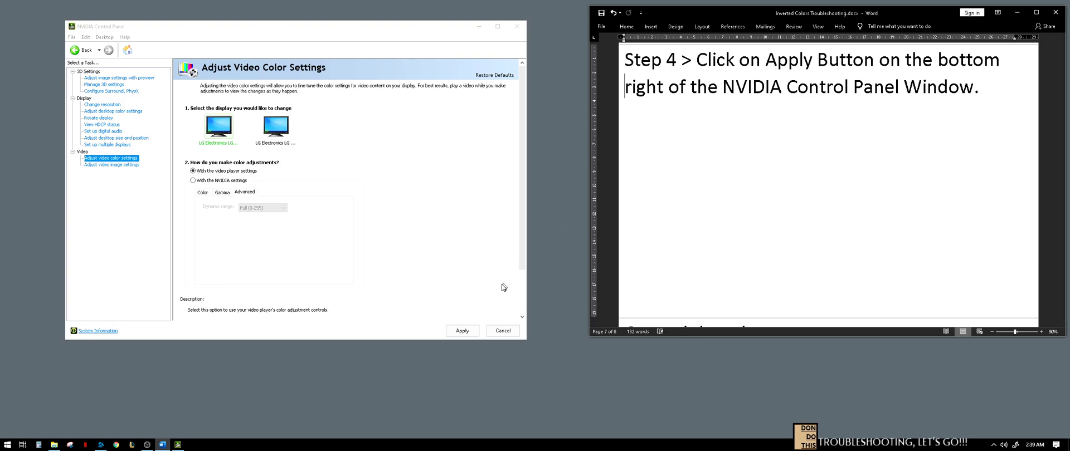
pyautogui.click(460, 334)
pyautogui.click(725, 127)
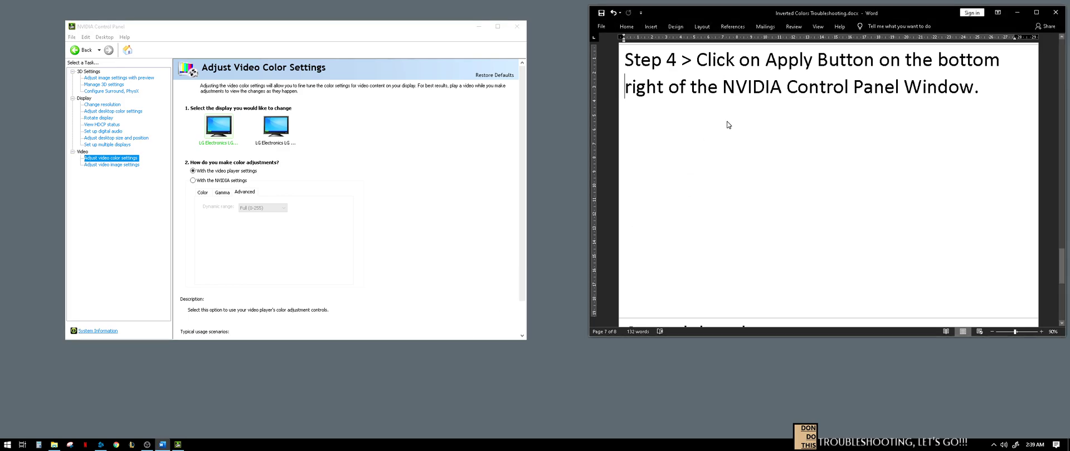
# Scroll the guide to its final page on codec packs and Windows 10 inverted colours
pyautogui.scroll(-5, 726, 124)
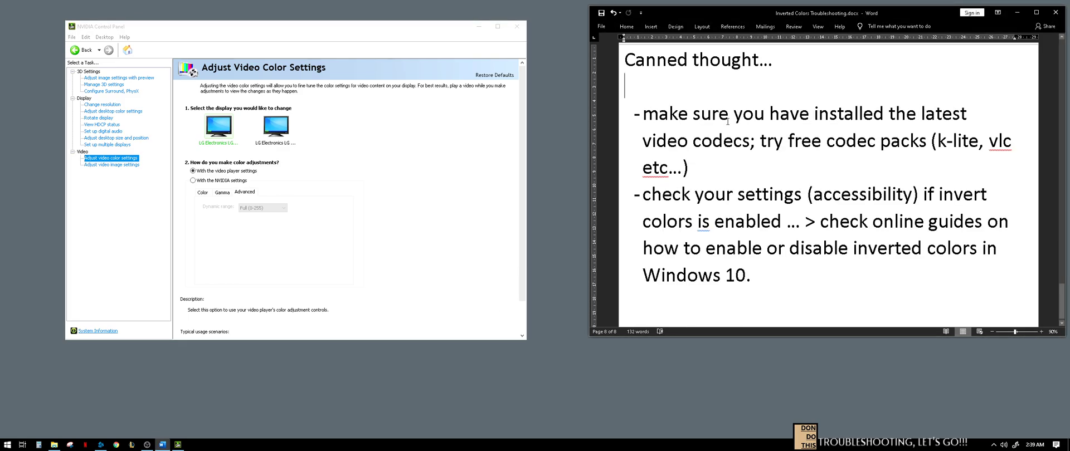